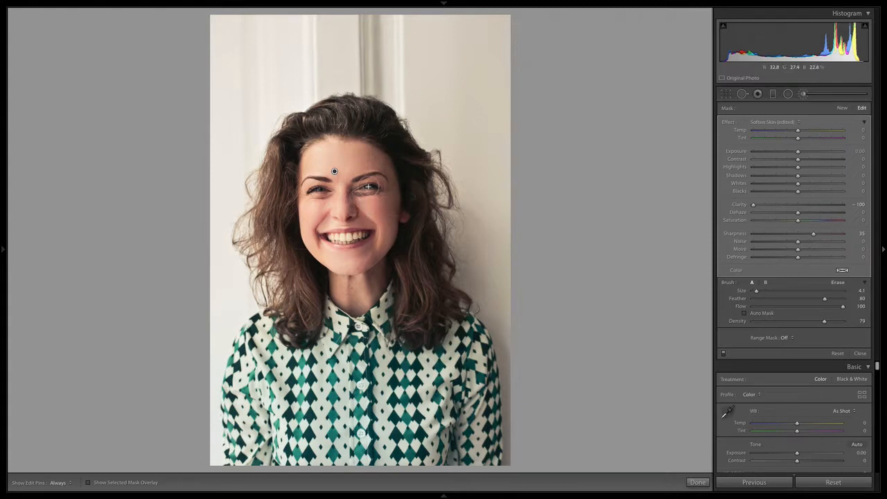
Step: Delete the skin-softening brush adjustment from the portrait and restore it by undoing the deletion
{"action": "key", "text": "BackSpace"}
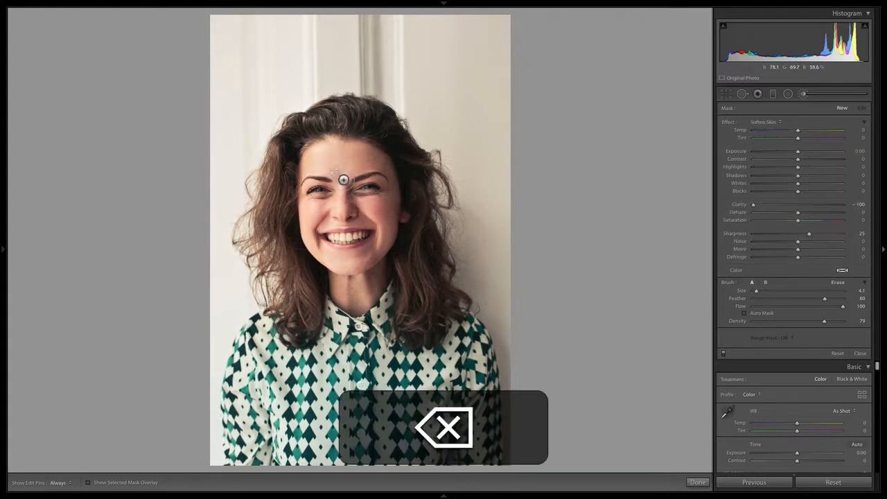
{"action": "key", "text": "super+z"}
Step: Heal the wrinkles under the eye on the photo's left with a Spot Removal stroke at size 55
{"action": "key", "text": "z"}
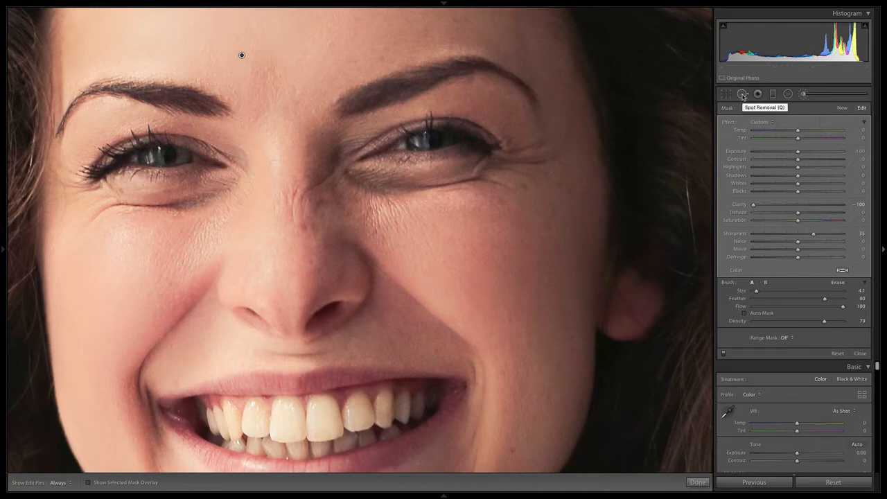
{"action": "left_click", "coordinate": [742, 94]}
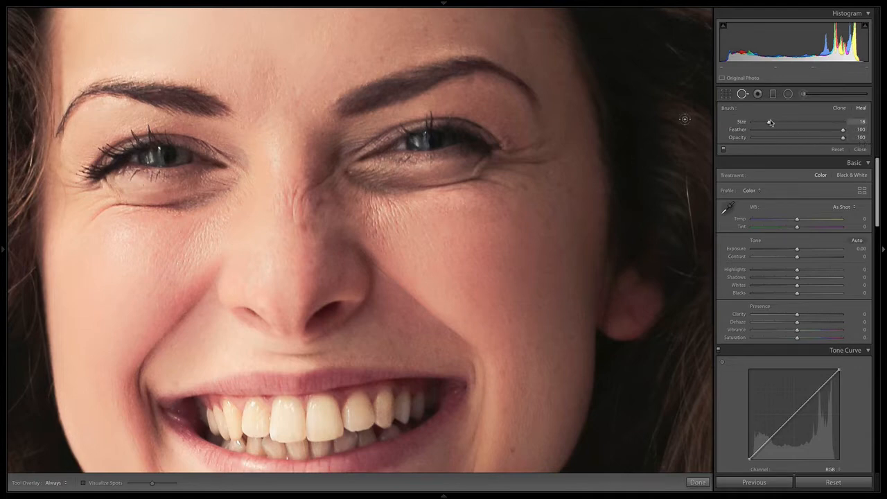
{"action": "left_click_drag", "start_coordinate": [769, 123], "coordinate": [802, 125]}
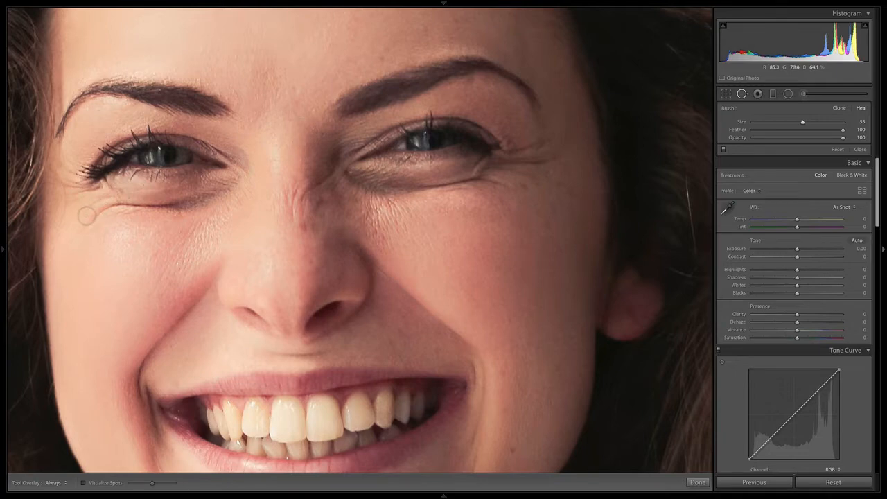
{"action": "mouse_move", "coordinate": [89, 222]}
{"action": "left_mouse_down"}
{"action": "mouse_move", "coordinate": [182, 206]}
{"action": "mouse_move", "coordinate": [228, 185]}
{"action": "left_mouse_up"}
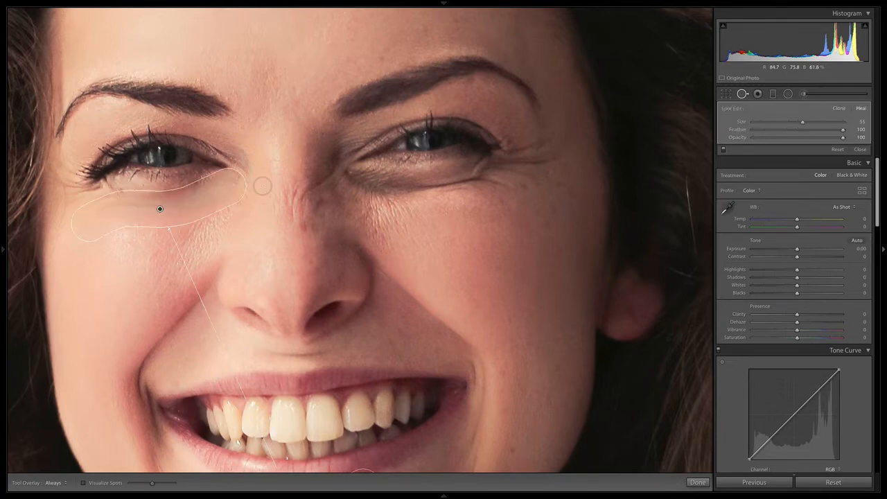
Step: Reposition the healing source, trying the cheek on the photo's right and settling on the forehead above the eyebrow on that side
{"action": "key", "text": "space"}
{"action": "mouse_move", "coordinate": [373, 324]}
{"action": "left_mouse_down"}
{"action": "mouse_move", "coordinate": [422, 207]}
{"action": "mouse_move", "coordinate": [451, 198]}
{"action": "left_mouse_up"}
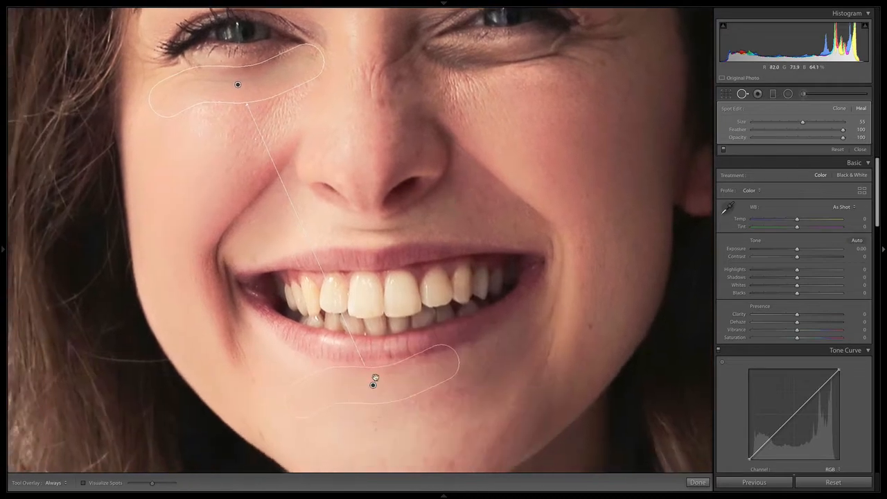
{"action": "mouse_move", "coordinate": [372, 387]}
{"action": "left_mouse_down"}
{"action": "mouse_move", "coordinate": [301, 298]}
{"action": "mouse_move", "coordinate": [237, 152]}
{"action": "mouse_move", "coordinate": [212, 133]}
{"action": "mouse_move", "coordinate": [263, 172]}
{"action": "mouse_move", "coordinate": [261, 216]}
{"action": "mouse_move", "coordinate": [570, 217]}
{"action": "mouse_move", "coordinate": [578, 231]}
{"action": "mouse_move", "coordinate": [568, 213]}
{"action": "left_mouse_up"}
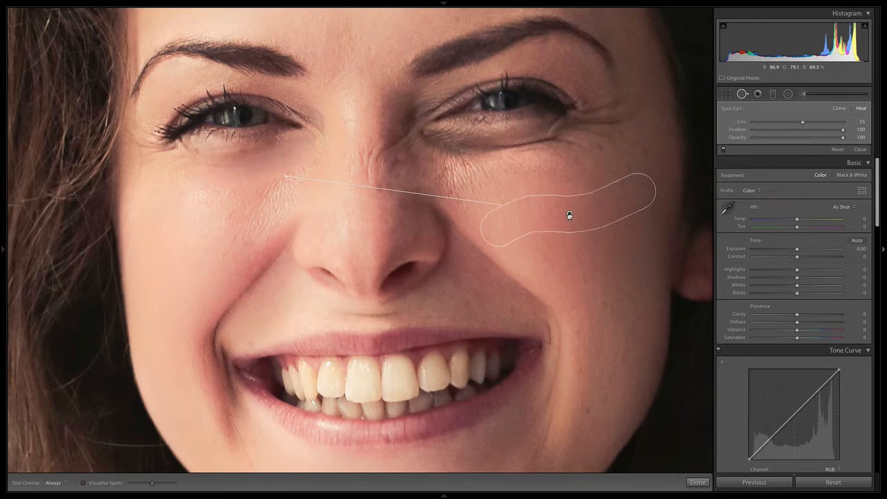
{"action": "key", "text": "space"}
{"action": "left_click_drag", "start_coordinate": [510, 200], "coordinate": [528, 300]}
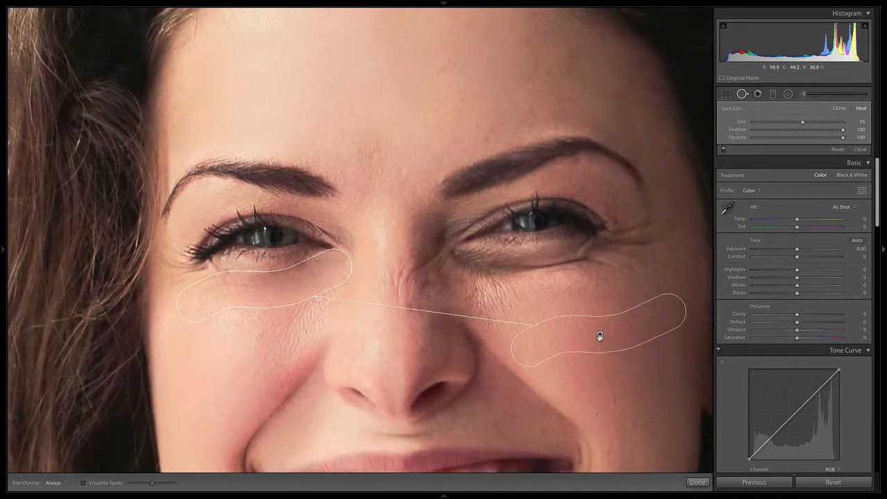
{"action": "mouse_move", "coordinate": [600, 336]}
{"action": "left_mouse_down"}
{"action": "mouse_move", "coordinate": [396, 113]}
{"action": "mouse_move", "coordinate": [451, 101]}
{"action": "mouse_move", "coordinate": [504, 119]}
{"action": "mouse_move", "coordinate": [515, 113]}
{"action": "mouse_move", "coordinate": [506, 109]}
{"action": "left_mouse_up"}
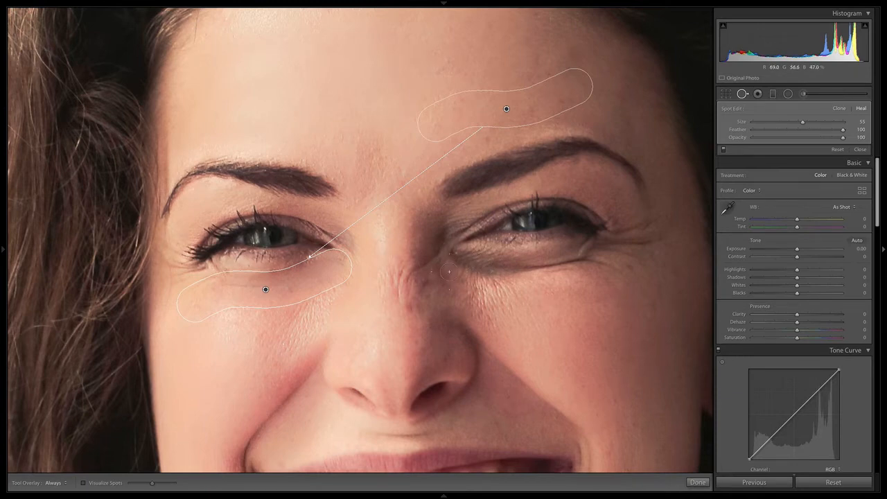
Step: Heal the area under the eye on the photo's right, sample it from the forehead above, and undo the accidental spot size change
{"action": "mouse_move", "coordinate": [459, 261]}
{"action": "left_mouse_down"}
{"action": "mouse_move", "coordinate": [516, 272]}
{"action": "mouse_move", "coordinate": [492, 271]}
{"action": "mouse_move", "coordinate": [463, 268]}
{"action": "mouse_move", "coordinate": [603, 263]}
{"action": "left_mouse_up"}
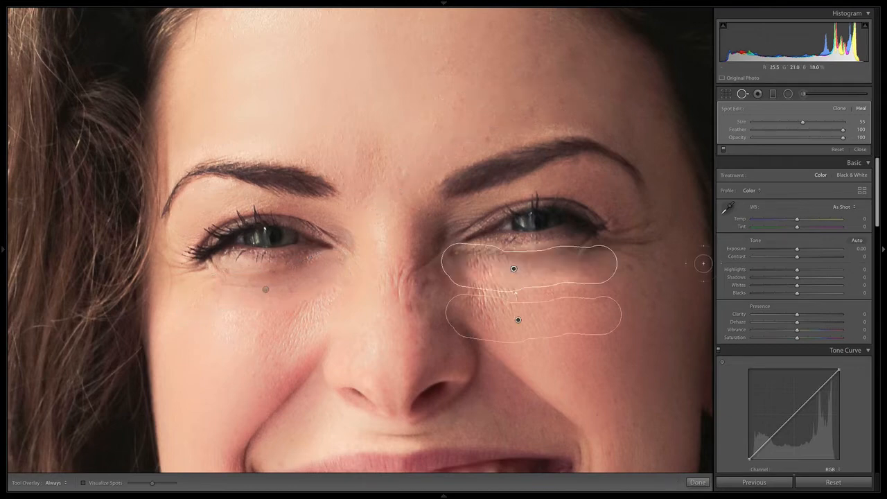
{"action": "mouse_move", "coordinate": [517, 321]}
{"action": "left_mouse_down"}
{"action": "mouse_move", "coordinate": [465, 138]}
{"action": "mouse_move", "coordinate": [499, 103]}
{"action": "mouse_move", "coordinate": [502, 90]}
{"action": "mouse_move", "coordinate": [491, 88]}
{"action": "mouse_move", "coordinate": [521, 106]}
{"action": "left_mouse_up"}
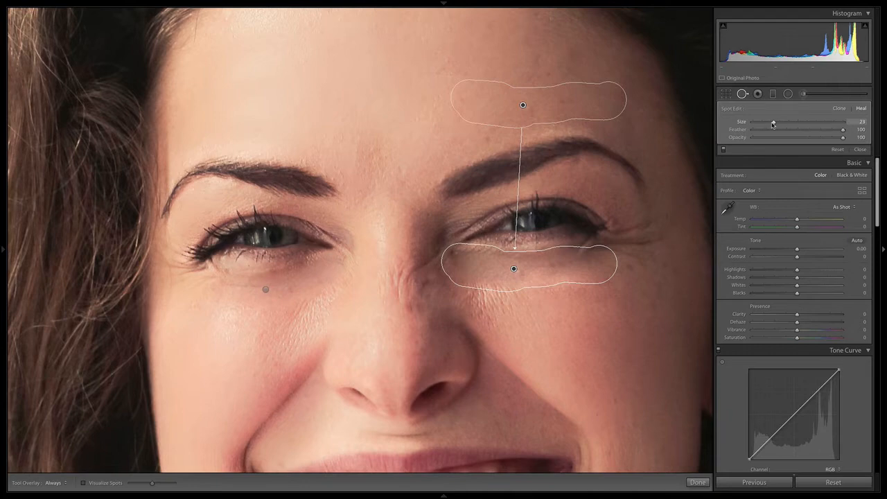
{"action": "key", "text": "super+z"}
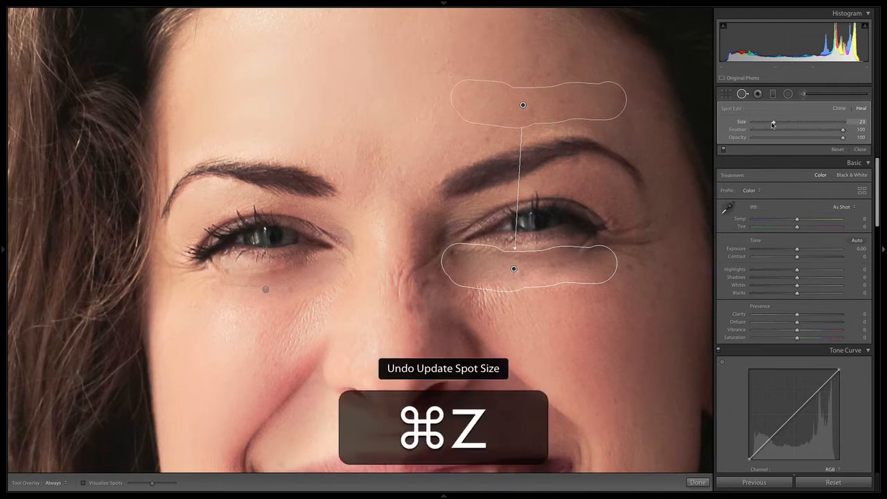
Step: Switch to Chrome, search Google for "what do you call wrinkles on side of eyes", and return to Lightroom
{"action": "key", "text": "super+Tab"}
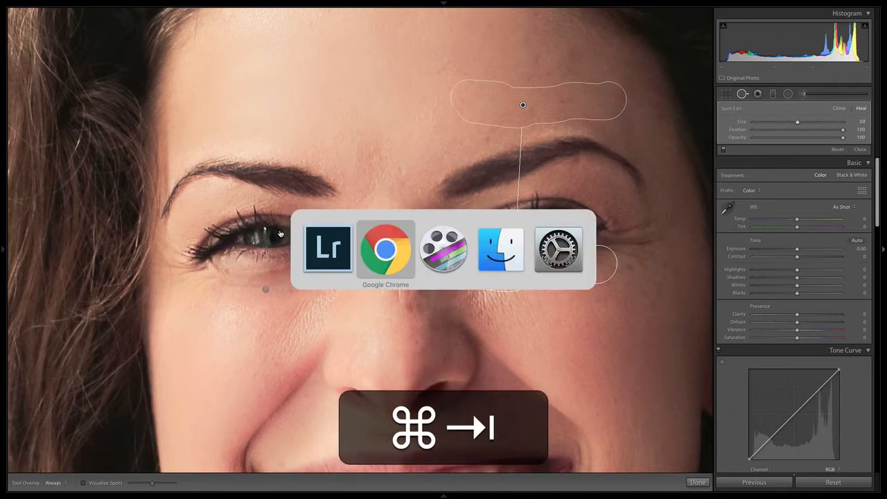
{"action": "key", "text": "super+t"}
{"action": "type", "text": "what do"}
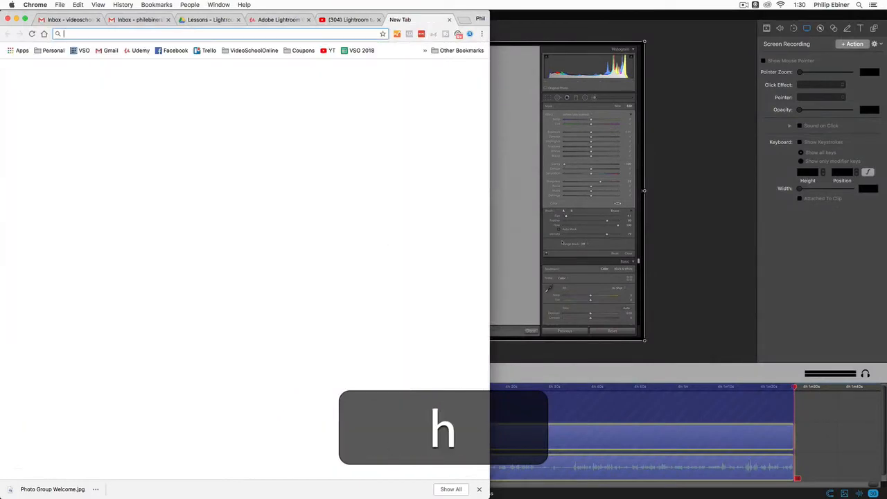
{"action": "type", "text": " you call wrin"}
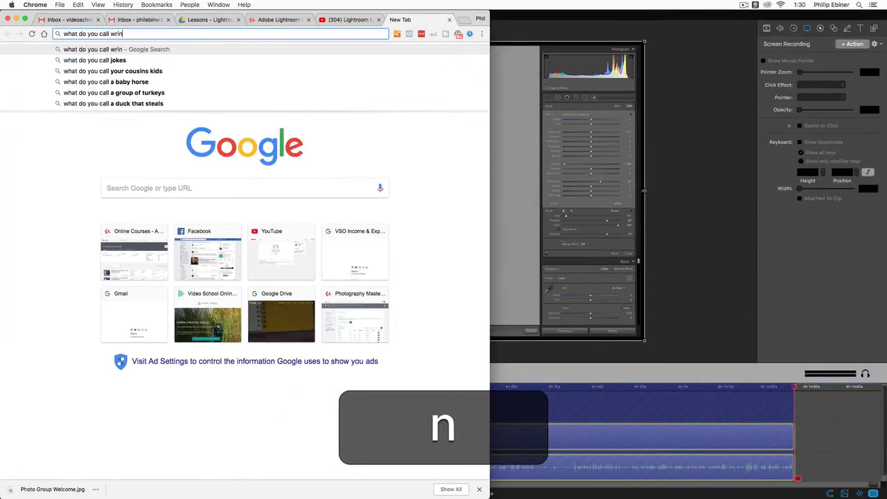
{"action": "type", "text": "kles on side o"}
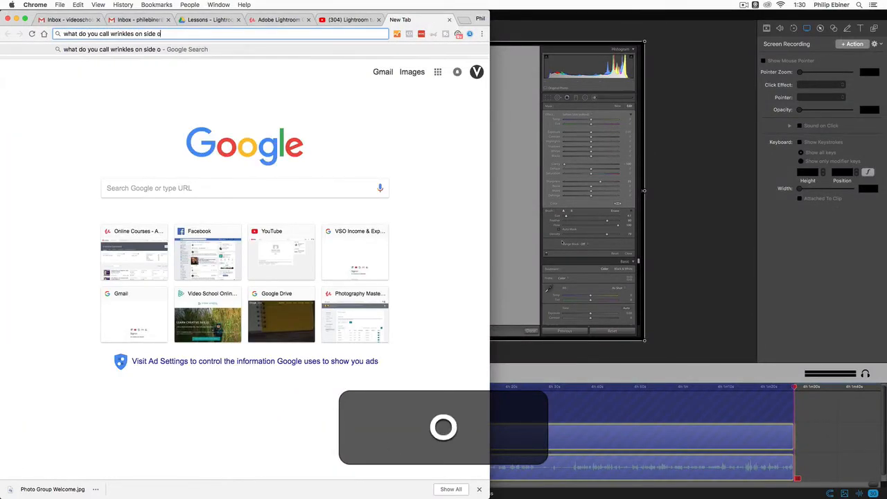
{"action": "key", "text": "BackSpace"}
{"action": "type", "text": "of eyes"}
{"action": "key", "text": "Return"}
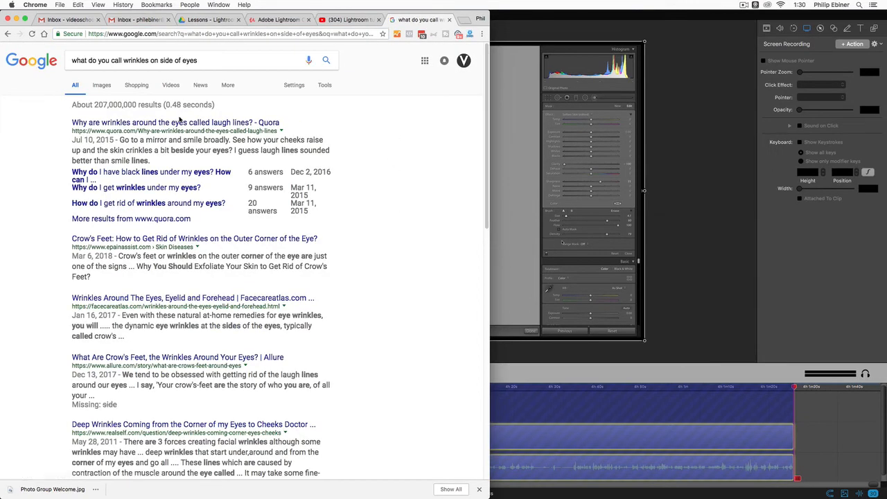
{"action": "key", "text": "super+w"}
{"action": "key", "text": "super+Tab"}
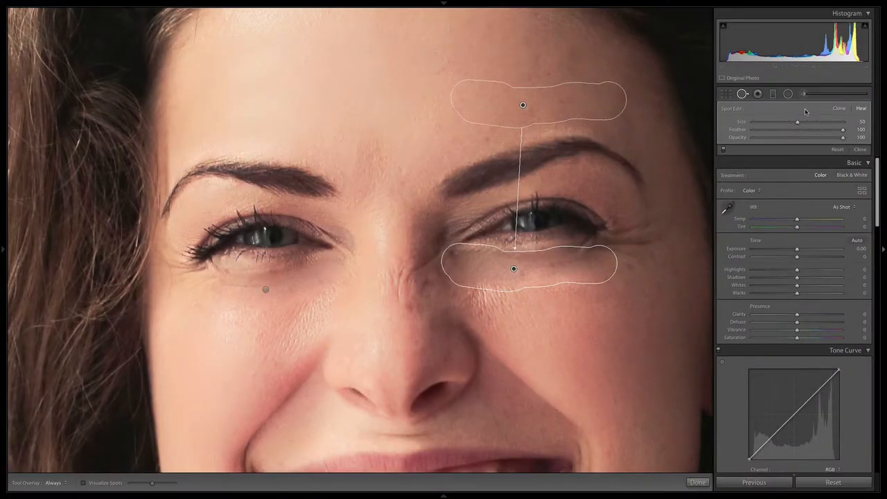
Step: Heal the crow's feet beside the eye on the photo's right with size 34 strokes, moving the last one's source to the nearby cheek
{"action": "left_click_drag", "start_coordinate": [797, 122], "coordinate": [797, 122]}
{"action": "mouse_move", "coordinate": [613, 232]}
{"action": "left_mouse_down"}
{"action": "mouse_move", "coordinate": [648, 224]}
{"action": "mouse_move", "coordinate": [643, 200]}
{"action": "mouse_move", "coordinate": [680, 199]}
{"action": "mouse_move", "coordinate": [661, 201]}
{"action": "mouse_move", "coordinate": [680, 221]}
{"action": "mouse_move", "coordinate": [686, 254]}
{"action": "mouse_move", "coordinate": [677, 280]}
{"action": "left_mouse_up"}
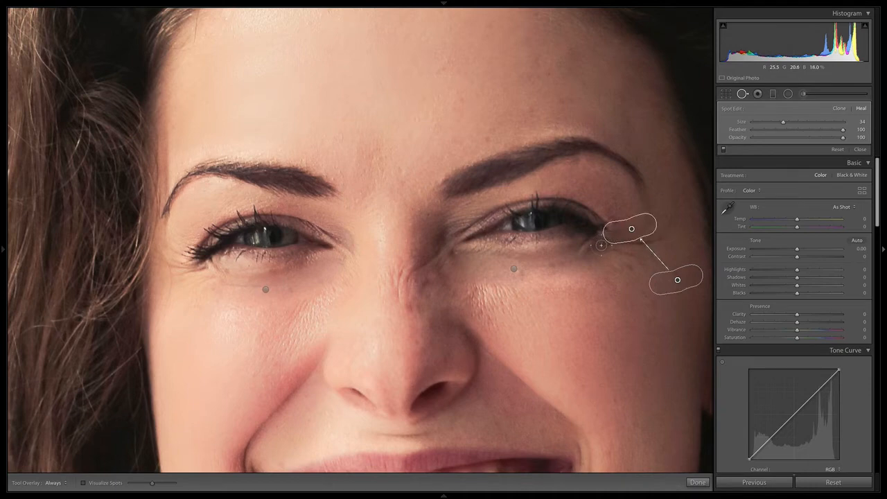
{"action": "left_click_drag", "start_coordinate": [631, 242], "coordinate": [657, 241]}
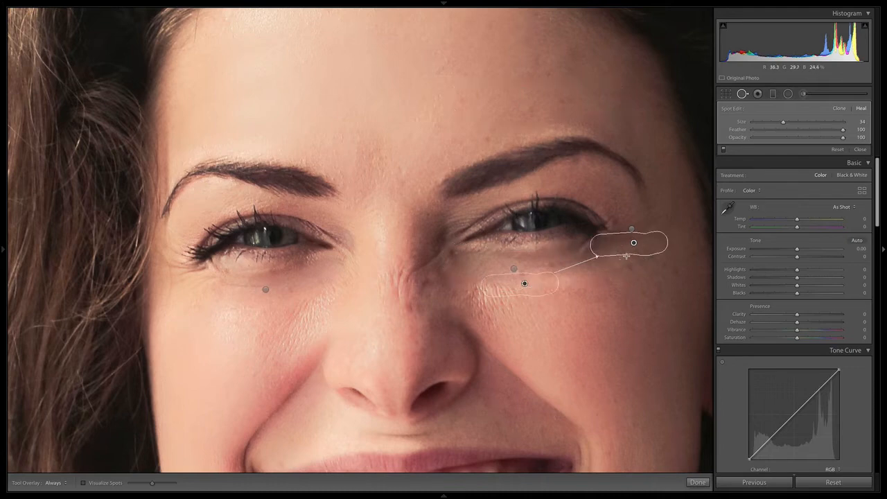
{"action": "mouse_move", "coordinate": [634, 258]}
{"action": "left_mouse_down"}
{"action": "mouse_move", "coordinate": [597, 250]}
{"action": "mouse_move", "coordinate": [608, 251]}
{"action": "left_mouse_up"}
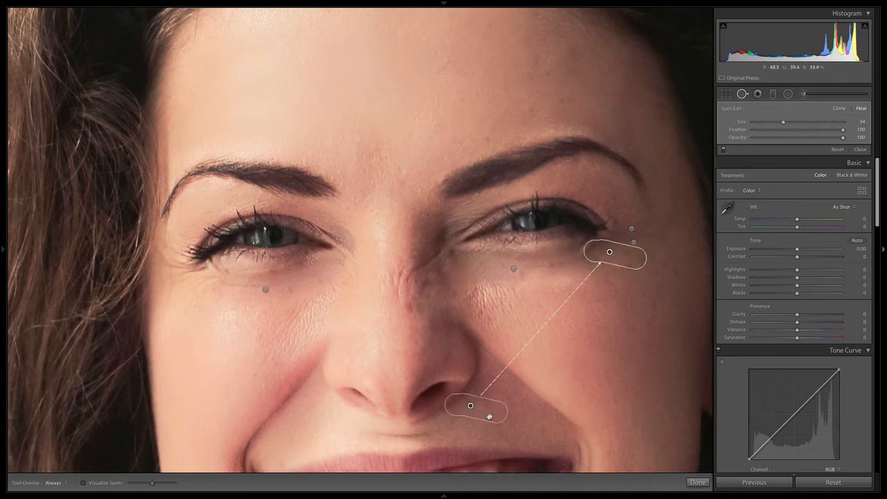
{"action": "left_click_drag", "start_coordinate": [471, 405], "coordinate": [649, 293]}
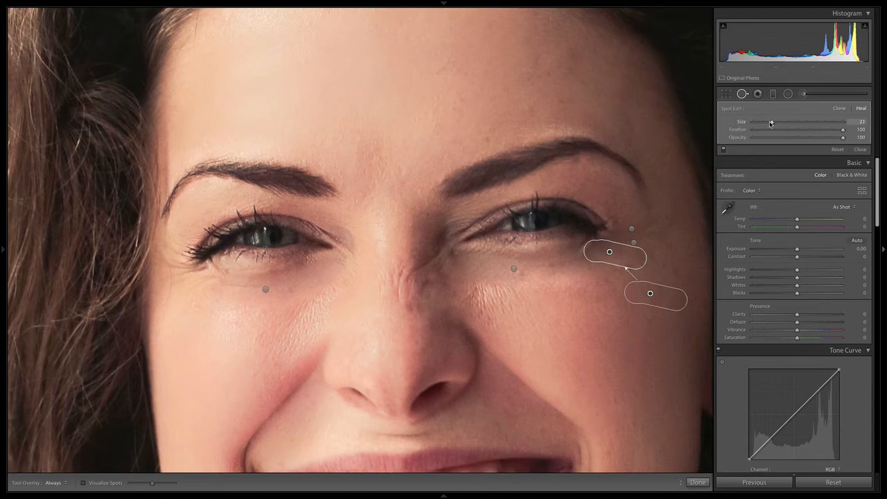
Step: Heal the fine lines beside and below the eye on the photo's left with spot strokes at size 20
{"action": "left_click_drag", "start_coordinate": [771, 123], "coordinate": [768, 124]}
{"action": "mouse_move", "coordinate": [171, 263]}
{"action": "left_mouse_down"}
{"action": "mouse_move", "coordinate": [202, 269]}
{"action": "mouse_move", "coordinate": [176, 275]}
{"action": "mouse_move", "coordinate": [181, 256]}
{"action": "mouse_move", "coordinate": [212, 277]}
{"action": "mouse_move", "coordinate": [187, 288]}
{"action": "left_mouse_up"}
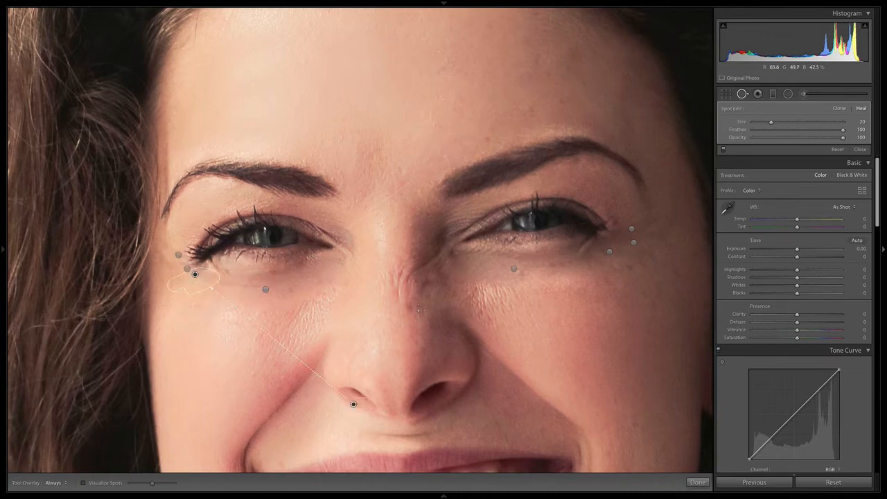
{"action": "left_click_drag", "start_coordinate": [182, 288], "coordinate": [264, 289]}
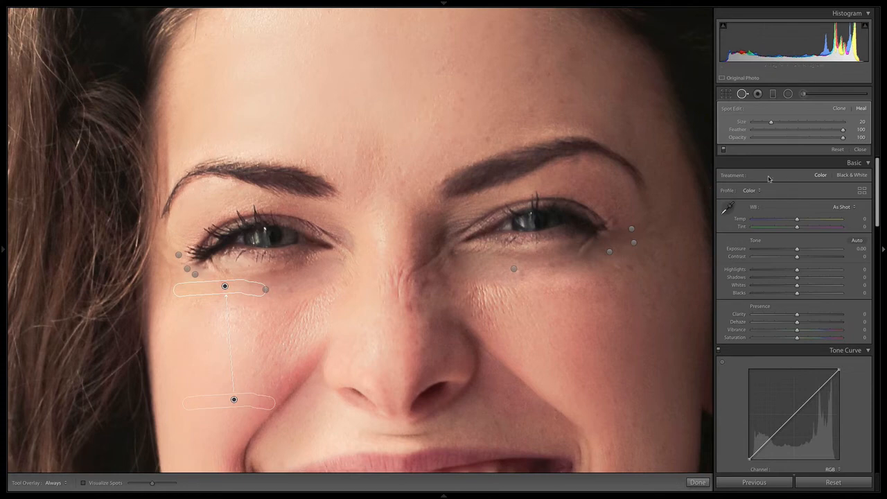
Step: Compare the face with the spot removal corrections off and on, both close up and in the full portrait
{"action": "left_click", "coordinate": [724, 151]}
{"action": "left_click", "coordinate": [724, 151]}
{"action": "left_click", "coordinate": [724, 152]}
{"action": "left_click", "coordinate": [724, 151]}
{"action": "key", "text": "z"}
{"action": "key", "text": "z"}
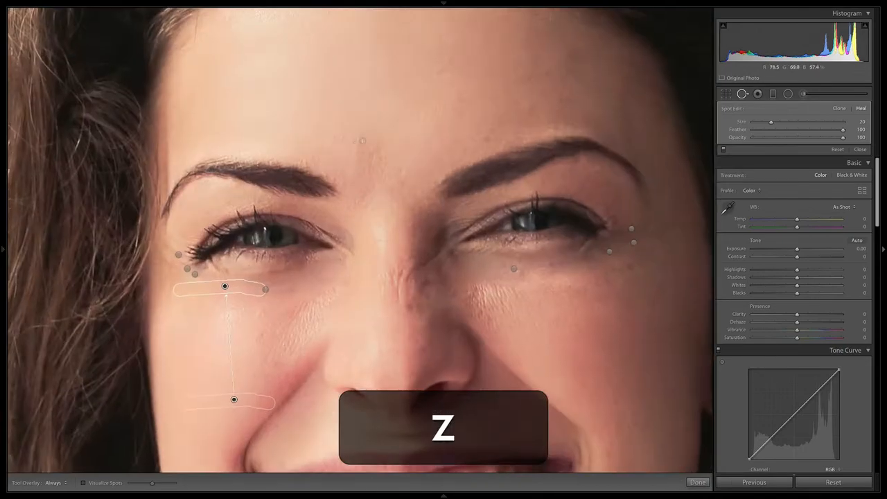
Step: Set up a new adjustment brush with neutral effects, visible mask overlay, Size 5.5, Feather 100 and Density 100
{"action": "left_click", "coordinate": [803, 95]}
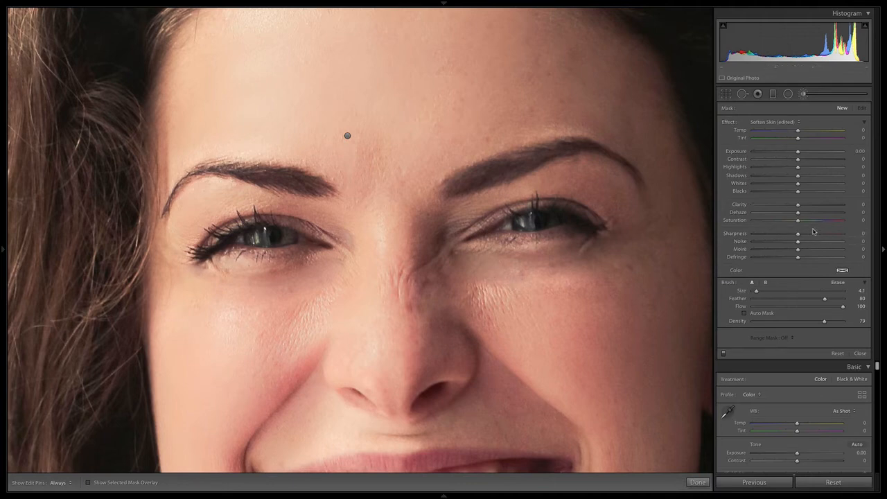
{"action": "key", "text": "o"}
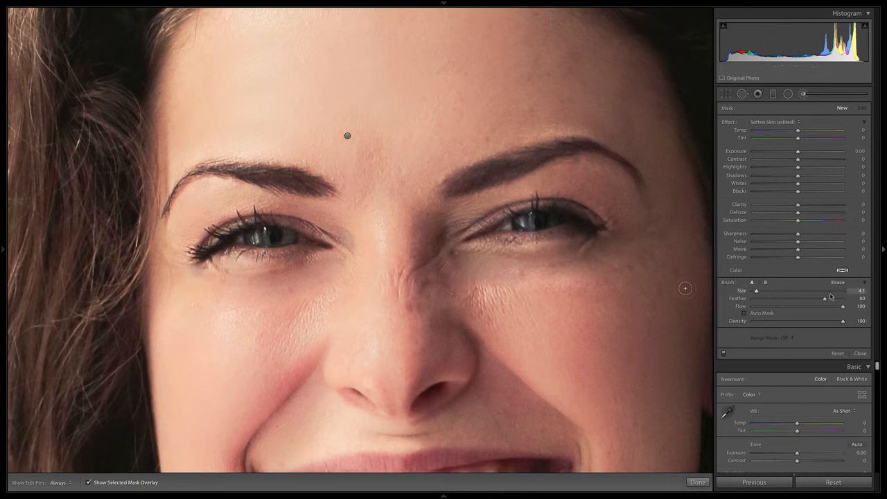
{"action": "left_click_drag", "start_coordinate": [824, 298], "coordinate": [871, 300]}
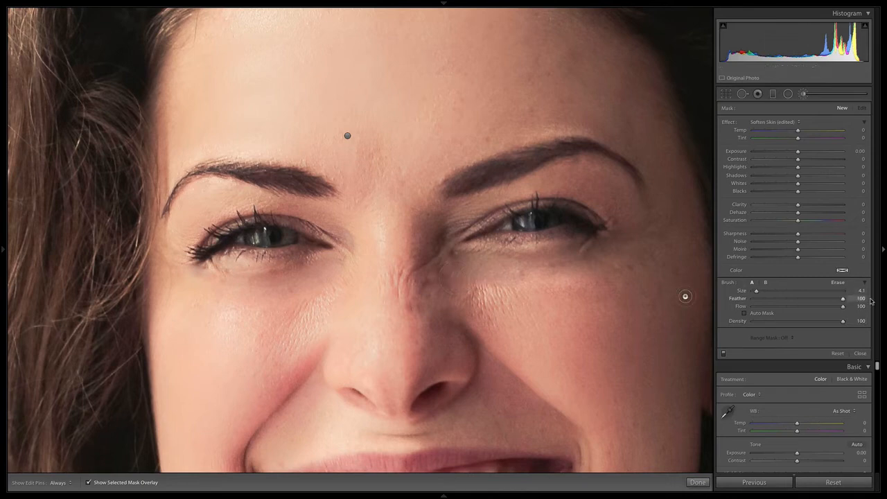
{"action": "left_click", "coordinate": [759, 290]}
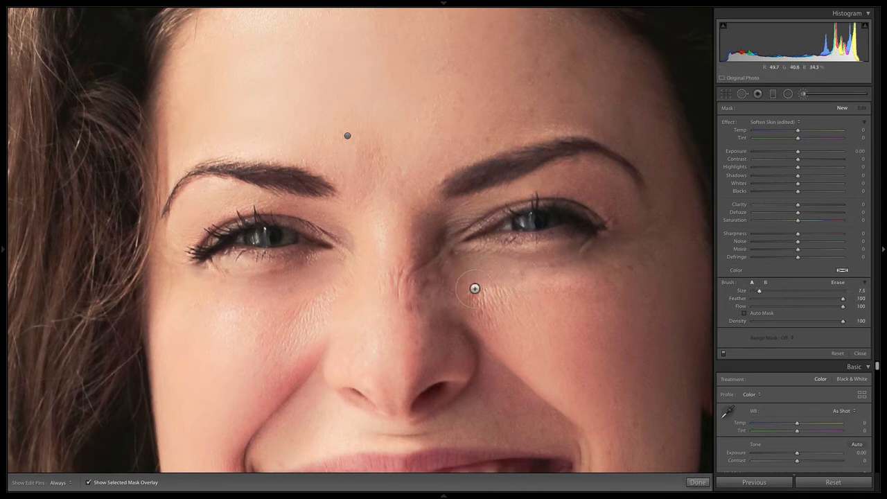
{"action": "left_click_drag", "start_coordinate": [761, 292], "coordinate": [759, 291]}
Step: Paint the brush mask under both eyes and around their inner corners, hiding the edit pins while painting
{"action": "key", "text": "h"}
{"action": "mouse_move", "coordinate": [457, 276]}
{"action": "left_mouse_down"}
{"action": "mouse_move", "coordinate": [617, 279]}
{"action": "mouse_move", "coordinate": [508, 291]}
{"action": "mouse_move", "coordinate": [454, 278]}
{"action": "mouse_move", "coordinate": [630, 269]}
{"action": "mouse_move", "coordinate": [545, 296]}
{"action": "mouse_move", "coordinate": [457, 280]}
{"action": "mouse_move", "coordinate": [552, 294]}
{"action": "mouse_move", "coordinate": [643, 255]}
{"action": "mouse_move", "coordinate": [605, 294]}
{"action": "left_mouse_up"}
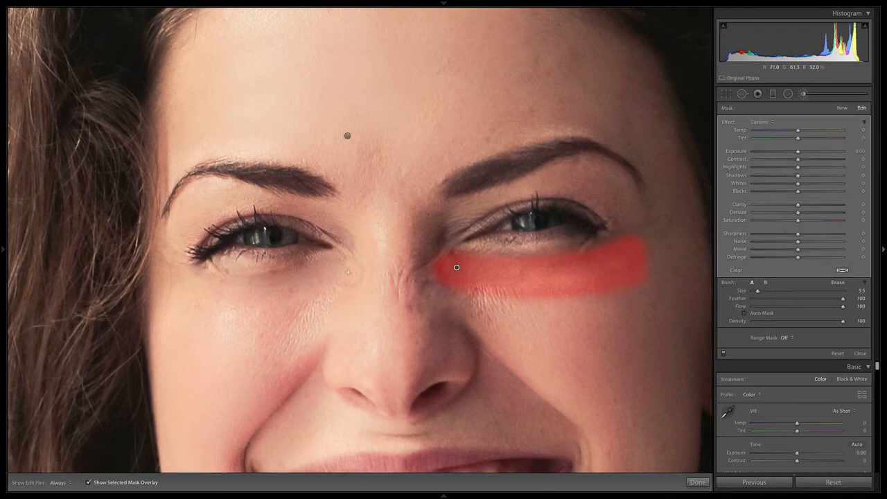
{"action": "key", "text": "h"}
{"action": "mouse_move", "coordinate": [348, 272]}
{"action": "left_mouse_down"}
{"action": "mouse_move", "coordinate": [240, 307]}
{"action": "mouse_move", "coordinate": [336, 284]}
{"action": "mouse_move", "coordinate": [275, 297]}
{"action": "mouse_move", "coordinate": [201, 282]}
{"action": "mouse_move", "coordinate": [334, 277]}
{"action": "mouse_move", "coordinate": [322, 285]}
{"action": "mouse_move", "coordinate": [345, 243]}
{"action": "left_mouse_up"}
{"action": "mouse_move", "coordinate": [468, 229]}
{"action": "left_mouse_down"}
{"action": "mouse_move", "coordinate": [446, 266]}
{"action": "mouse_move", "coordinate": [464, 225]}
{"action": "mouse_move", "coordinate": [453, 267]}
{"action": "mouse_move", "coordinate": [513, 274]}
{"action": "mouse_move", "coordinate": [495, 265]}
{"action": "mouse_move", "coordinate": [455, 252]}
{"action": "mouse_move", "coordinate": [451, 262]}
{"action": "mouse_move", "coordinate": [512, 291]}
{"action": "left_mouse_up"}
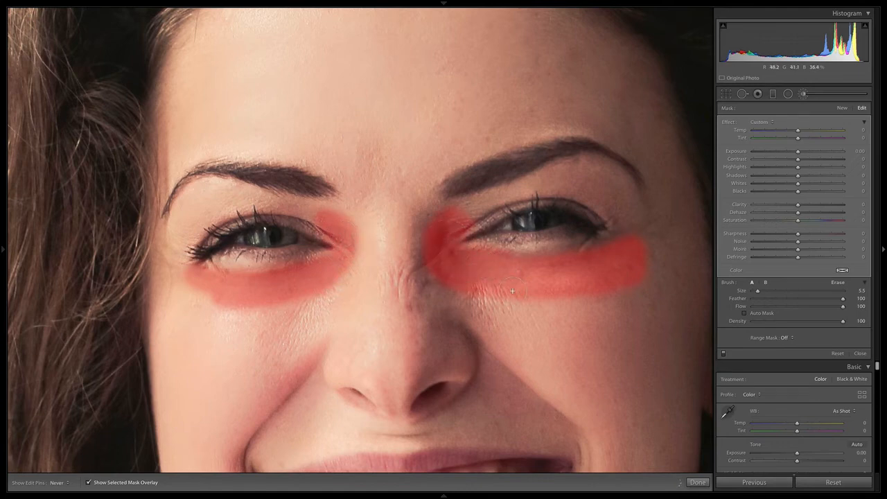
{"action": "key", "text": "h"}
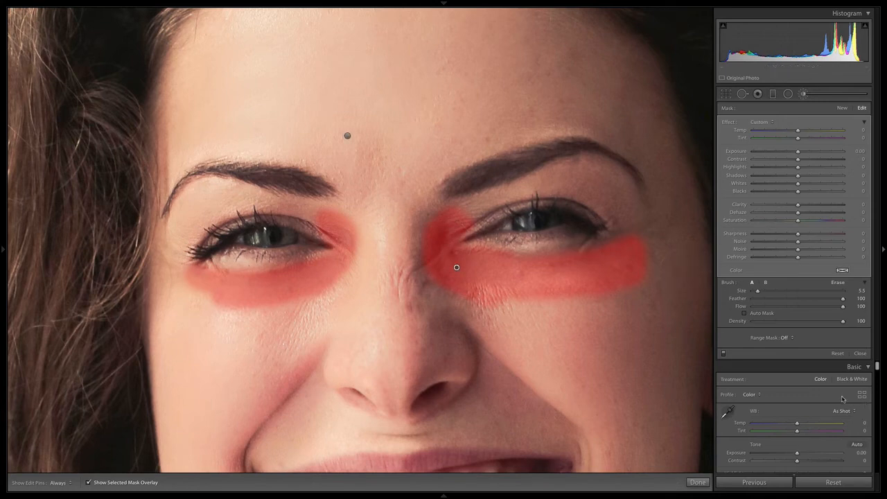
Step: Hide the mask overlay and set the under-eye brush to Exposure 0.10, Shadows 10 and Density 29
{"action": "key", "text": "o"}
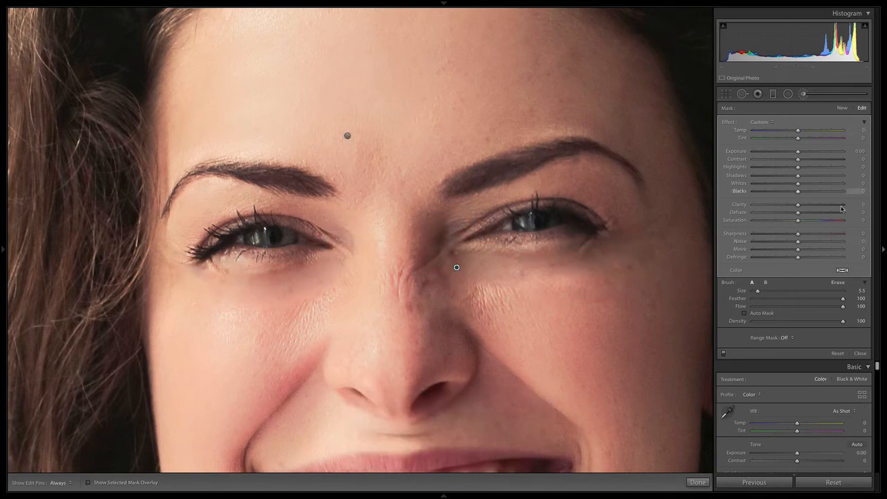
{"action": "left_click_drag", "start_coordinate": [798, 176], "coordinate": [835, 178]}
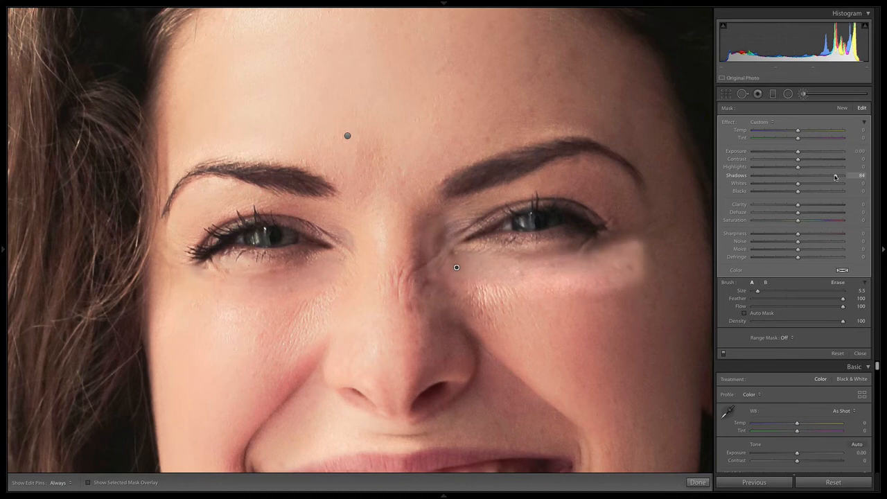
{"action": "key", "text": "super+z"}
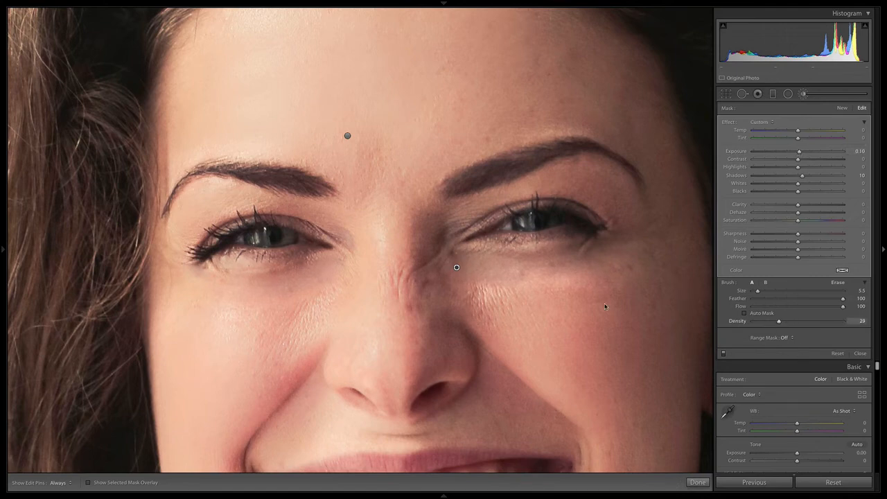
Step: Check the under-eye area without edit pins and set the adjustment's Clarity to -39
{"action": "key", "text": "h"}
{"action": "key", "text": "h"}
{"action": "key", "text": "h"}
{"action": "mouse_move", "coordinate": [780, 206]}
{"action": "left_mouse_down"}
{"action": "mouse_move", "coordinate": [802, 205]}
{"action": "mouse_move", "coordinate": [786, 206]}
{"action": "left_mouse_up"}
Step: Compare the full portrait with its before version and return to the close-up of the eyes
{"action": "key", "text": "z"}
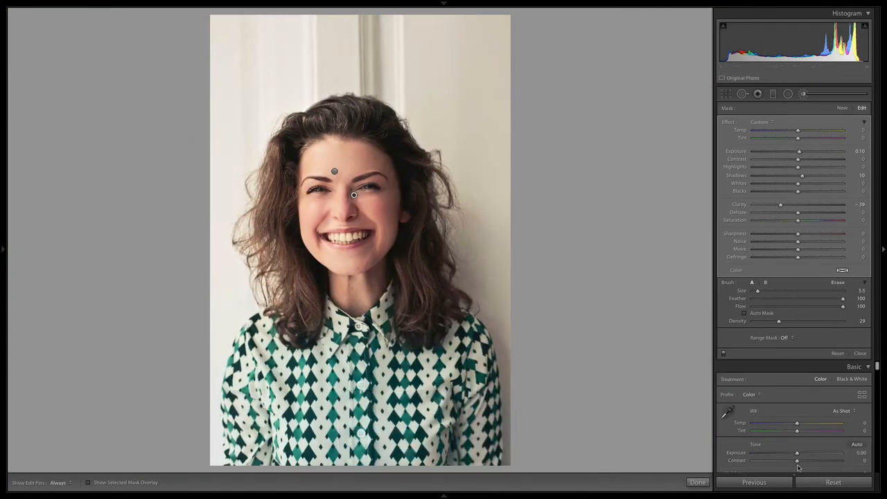
{"action": "key", "text": "backslash"}
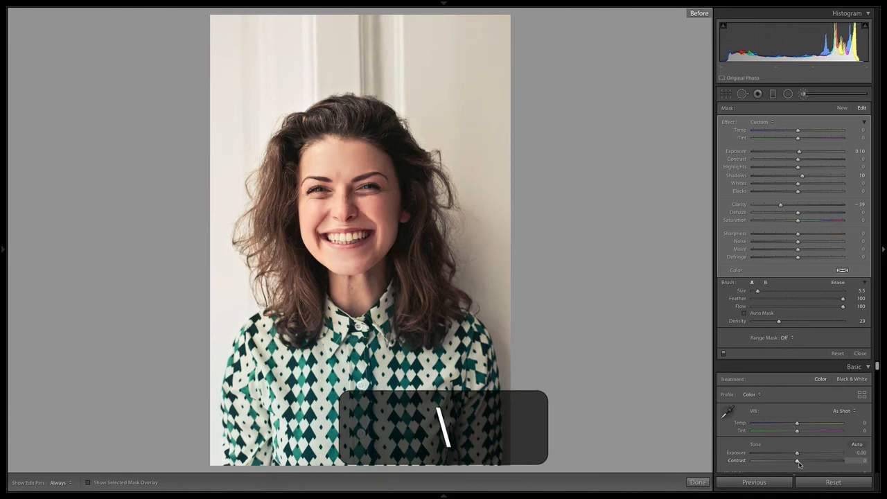
{"action": "key", "text": "z"}
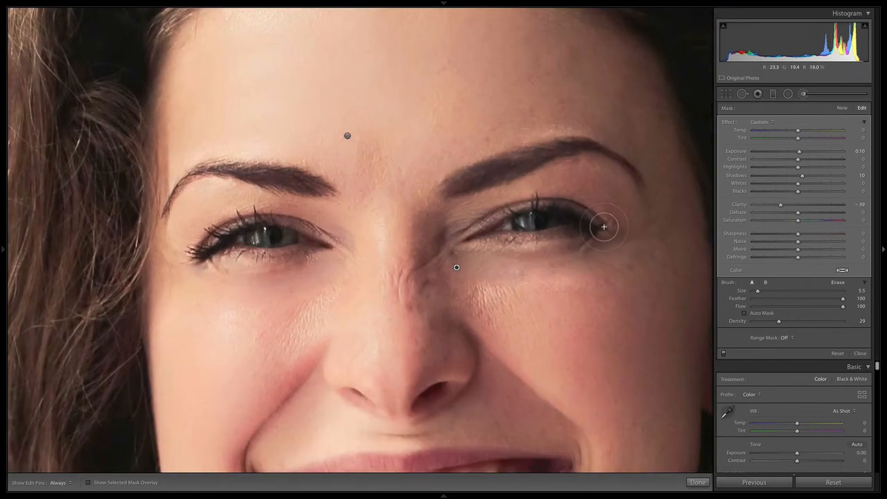
Step: Compare the close-up of the eyes repeatedly with its before version, checking the healed wrinkles and softened under-eye areas
{"action": "key", "text": "backslash"}
{"action": "key", "text": "backslash"}
{"action": "key", "text": "backslash"}
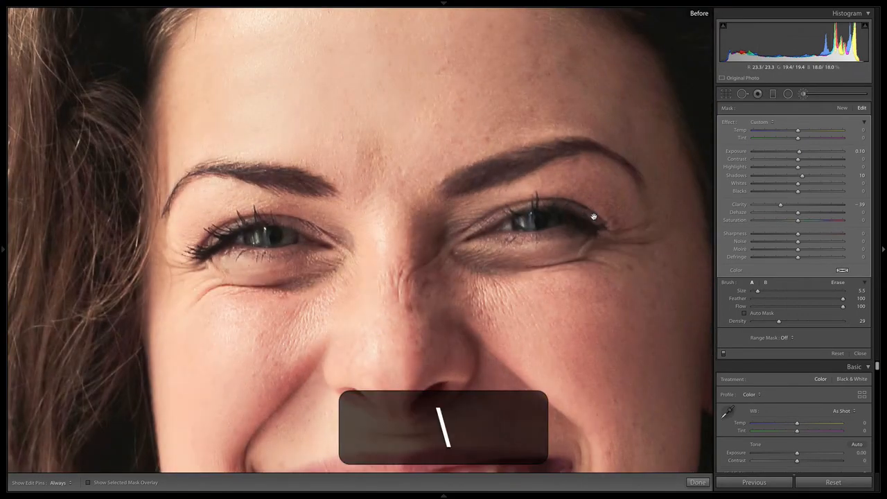
{"action": "key", "text": "backslash"}
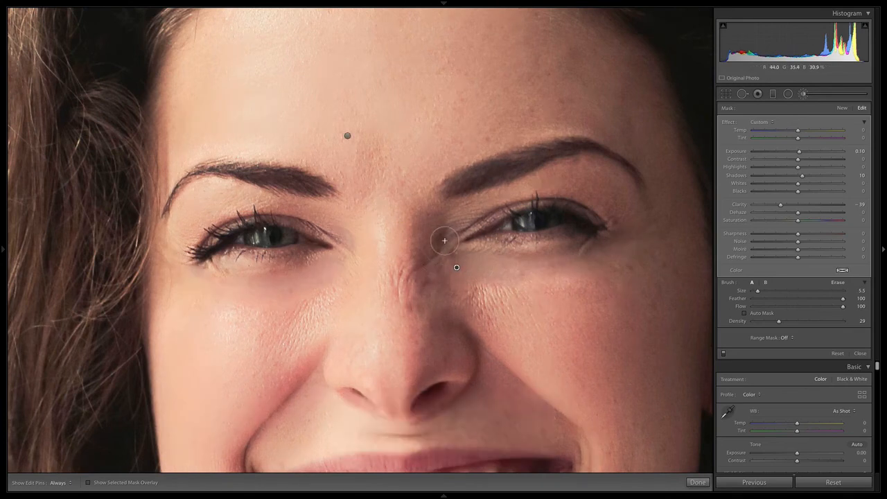
{"action": "key", "text": "backslash"}
{"action": "key", "text": "backslash"}
{"action": "key", "text": "backslash"}
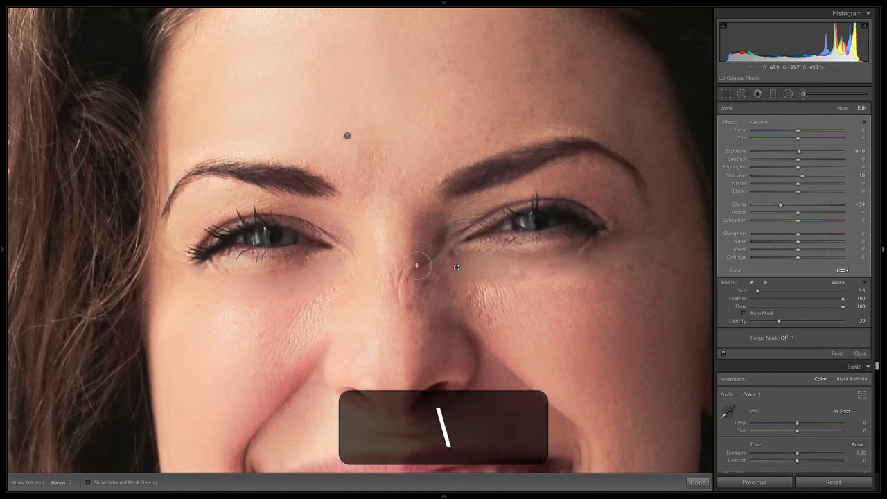
{"action": "key", "text": "backslash"}
{"action": "key", "text": "backslash"}
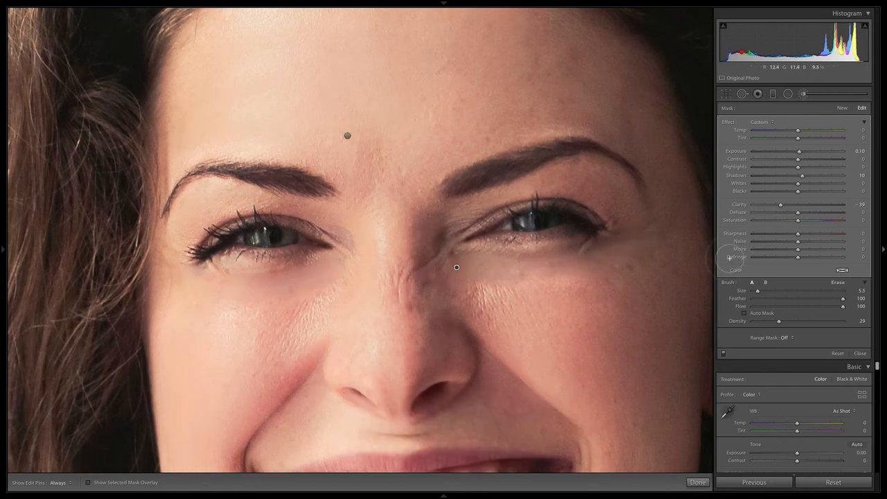
{"action": "key", "text": "backslash"}
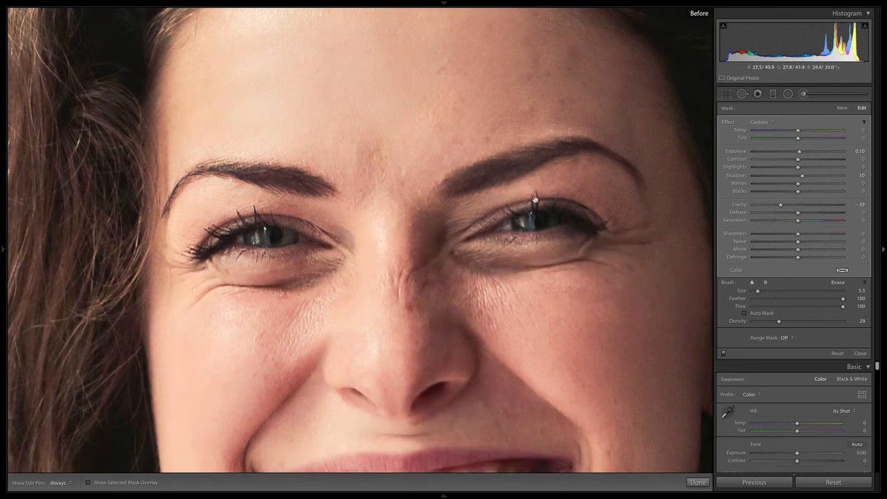
{"action": "key", "text": "backslash"}
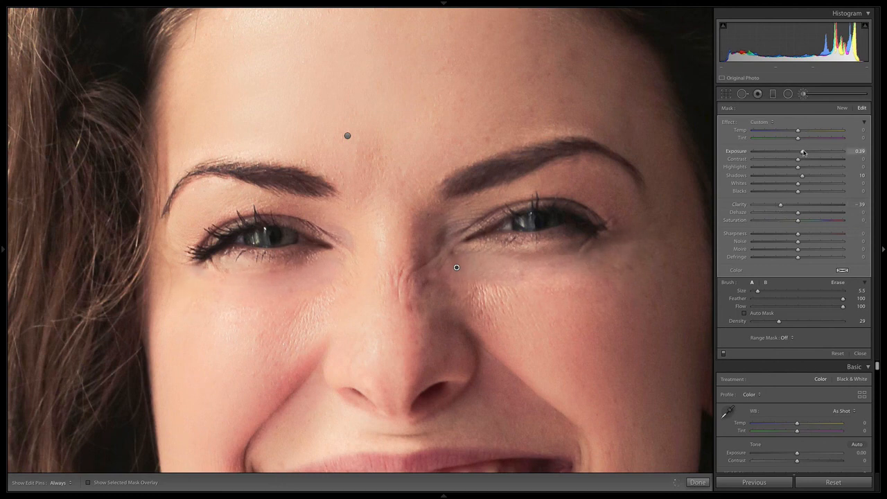
Step: Set the under-eye brush adjustment's Exposure to 0.12 and view the full portrait
{"action": "key", "text": "z"}
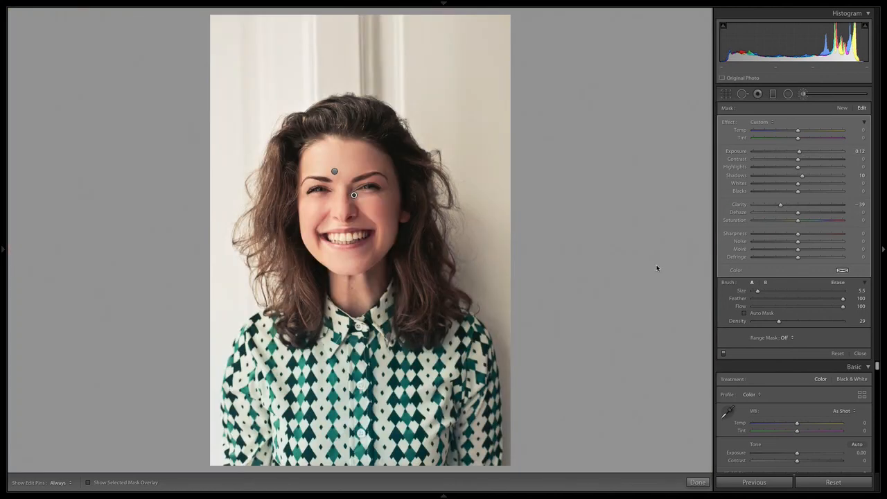